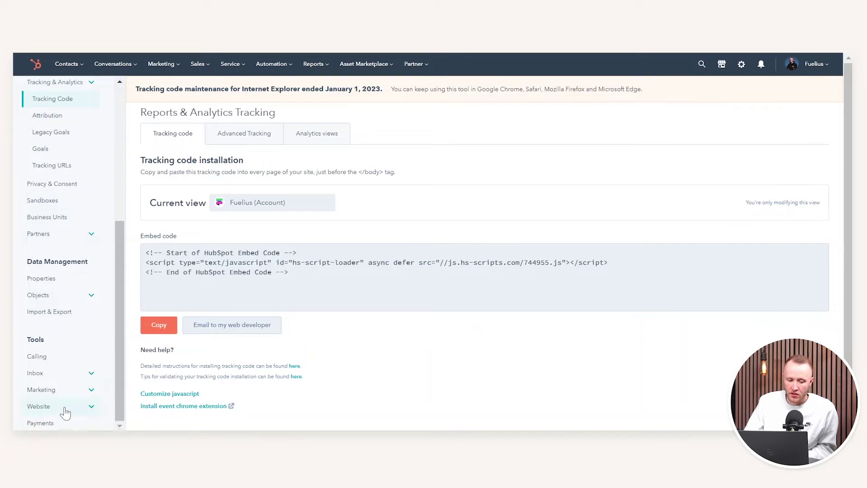
- Open the Inboxes settings and start connecting a new channel to the General enquiries inbox
{"action": "left_click", "coordinate": [49, 378]}
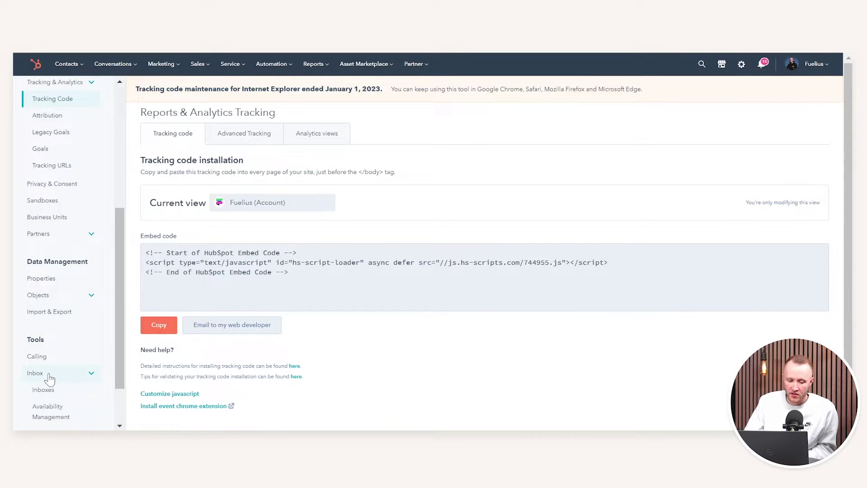
{"action": "left_click", "coordinate": [50, 397]}
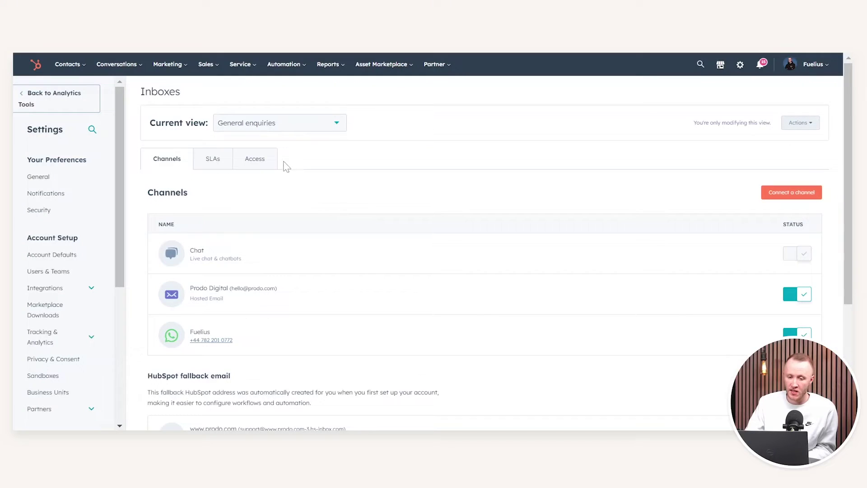
{"action": "left_click", "coordinate": [782, 199]}
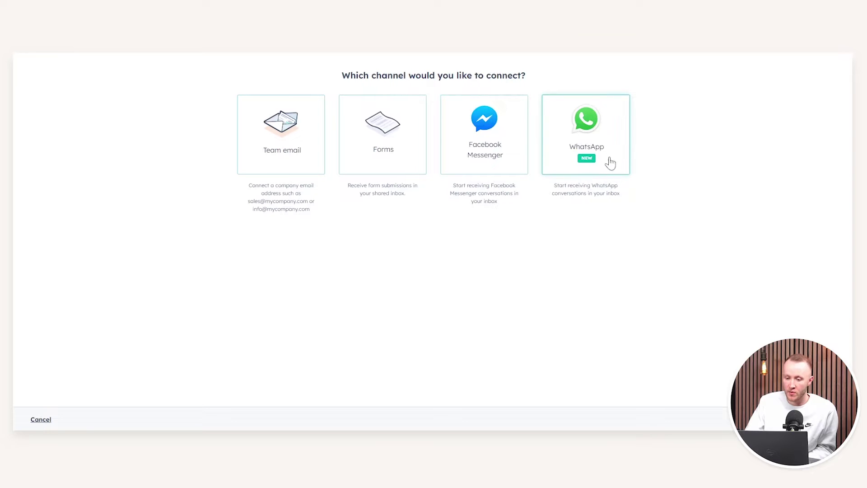
- Choose WhatsApp as the channel and continue its connection with the signed-in Facebook account
{"action": "left_click", "coordinate": [590, 146]}
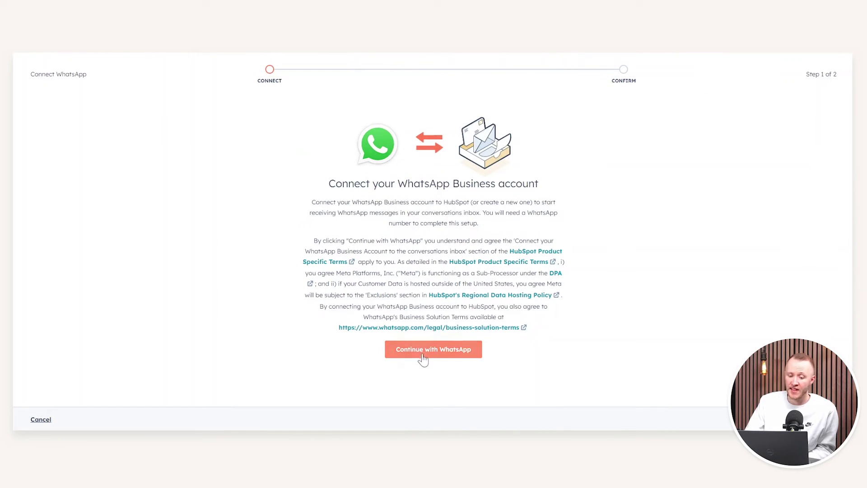
{"action": "left_click", "coordinate": [425, 356]}
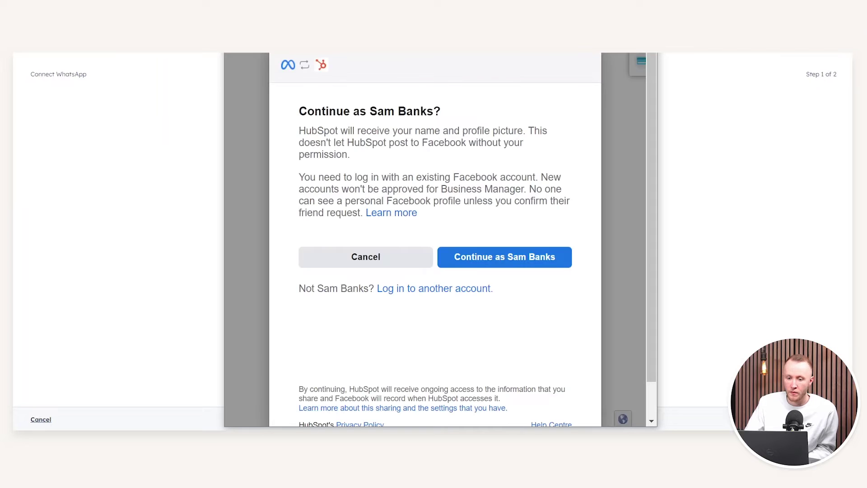
{"action": "left_click", "coordinate": [487, 265]}
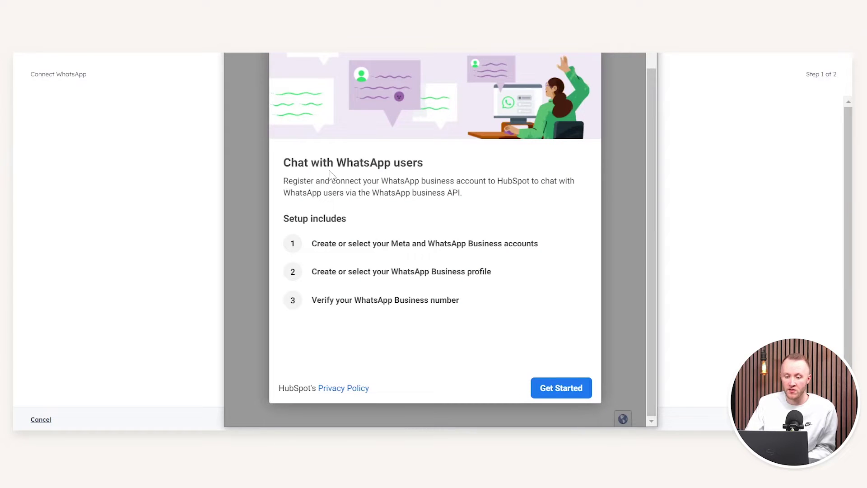
- Review the WhatsApp setup overview, including the business API description and the account and profile stages
{"action": "left_click_drag", "start_coordinate": [319, 163], "coordinate": [508, 181]}
{"action": "left_click", "coordinate": [377, 178]}
{"action": "left_click", "coordinate": [508, 181]}
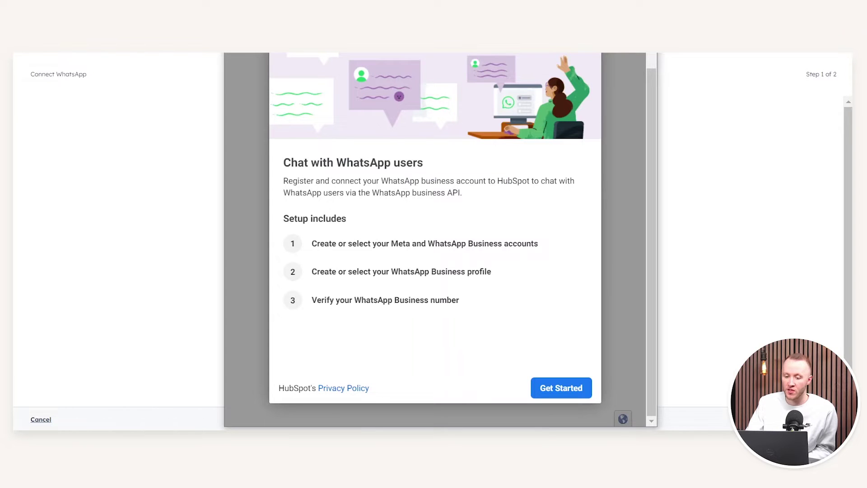
{"action": "left_click_drag", "start_coordinate": [357, 193], "coordinate": [425, 192]}
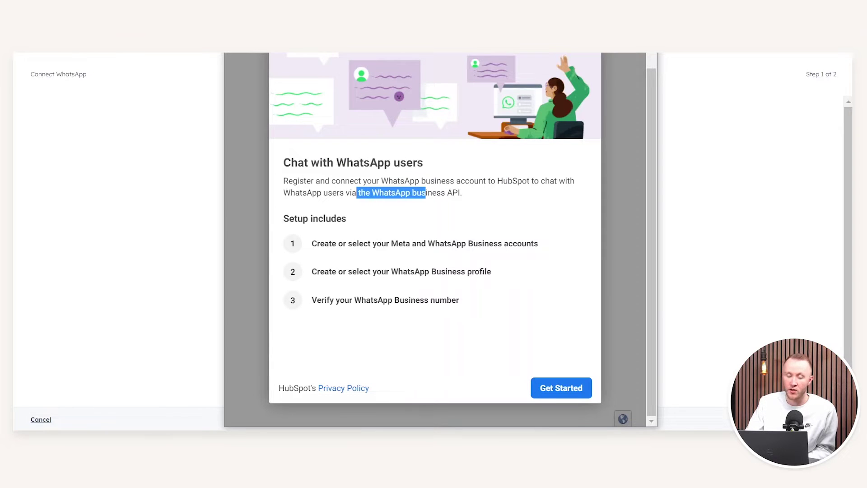
{"action": "left_click", "coordinate": [426, 193]}
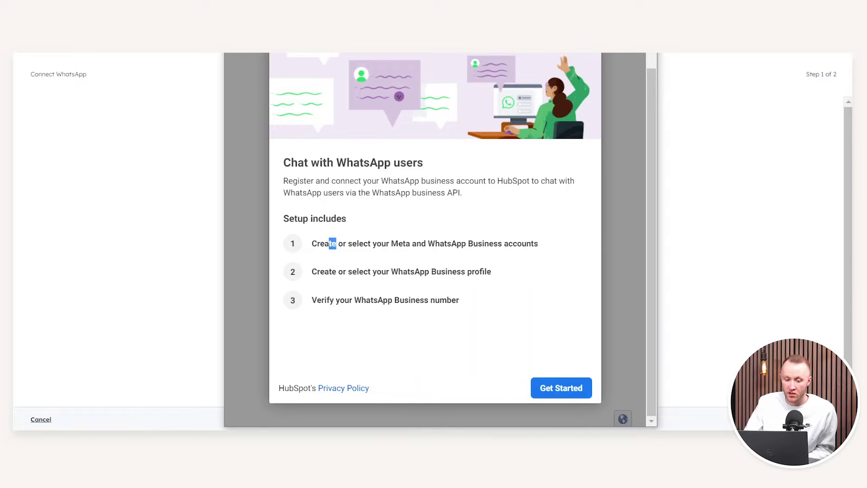
{"action": "left_click_drag", "start_coordinate": [336, 243], "coordinate": [494, 243]}
{"action": "left_click", "coordinate": [494, 243]}
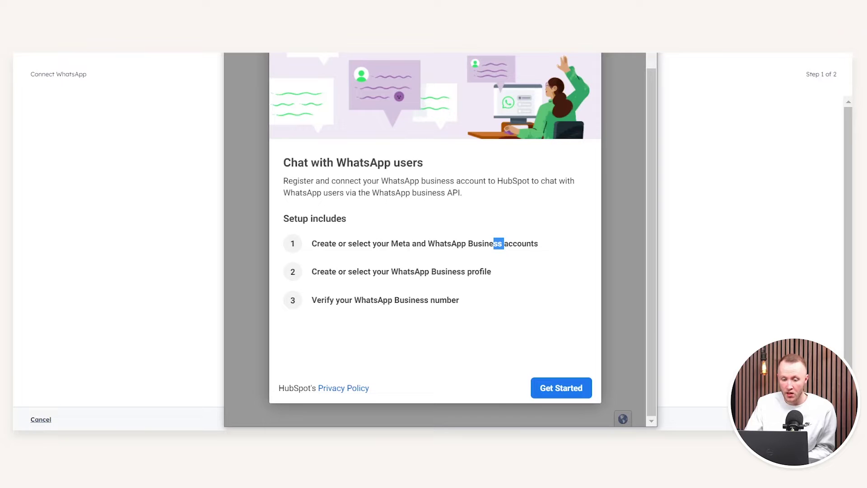
{"action": "left_click_drag", "start_coordinate": [364, 272], "coordinate": [457, 271]}
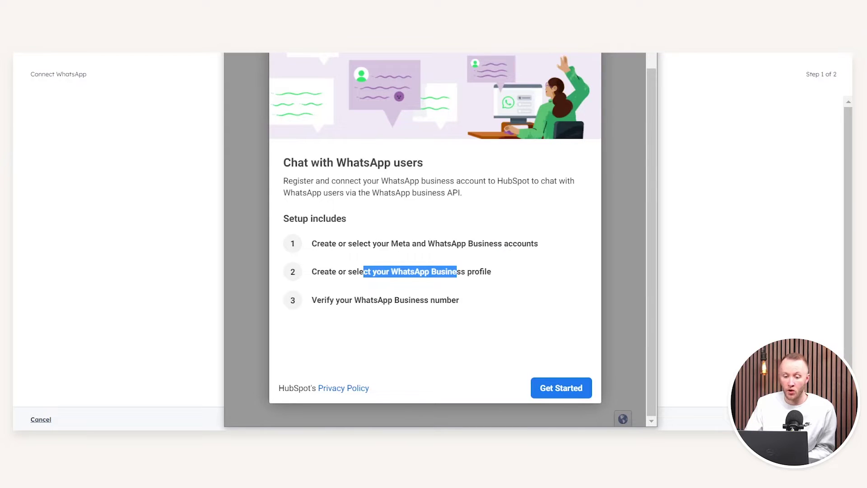
{"action": "left_click", "coordinate": [457, 271]}
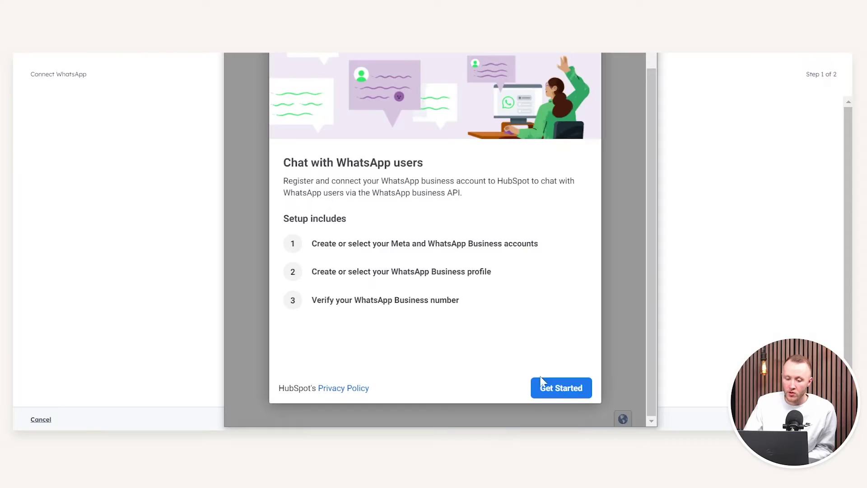
- Begin the WhatsApp setup and accept the business account and billing permissions shared with HubSpot
{"action": "left_click", "coordinate": [544, 392]}
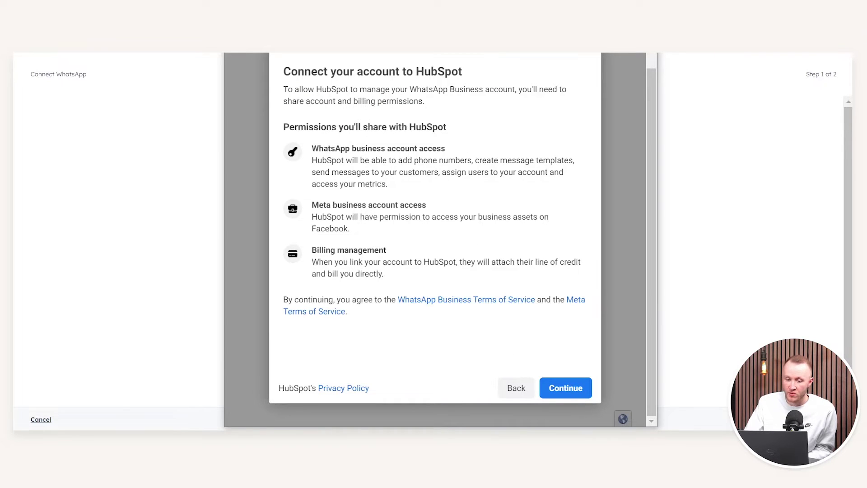
{"action": "left_click_drag", "start_coordinate": [361, 149], "coordinate": [396, 148]}
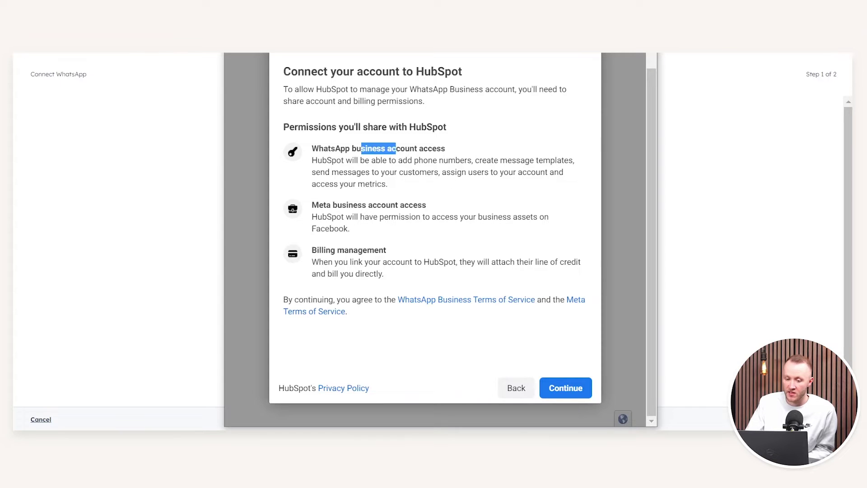
{"action": "left_click_drag", "start_coordinate": [331, 205], "coordinate": [405, 205]}
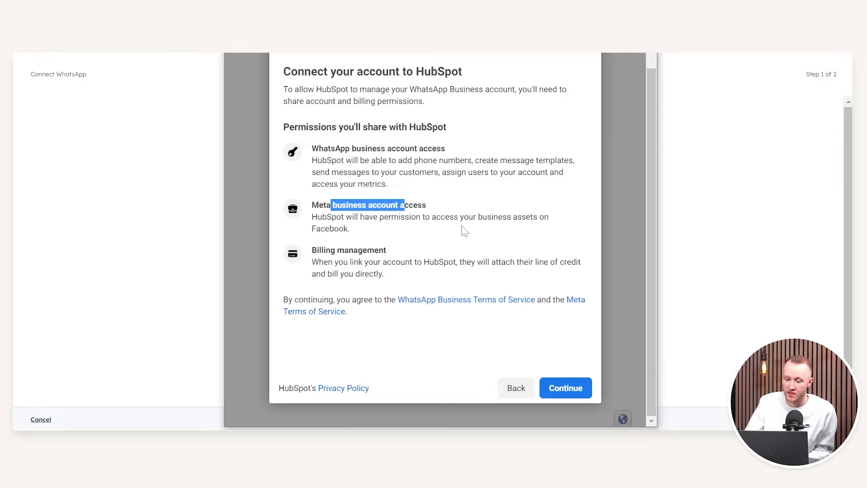
{"action": "left_click", "coordinate": [564, 387]}
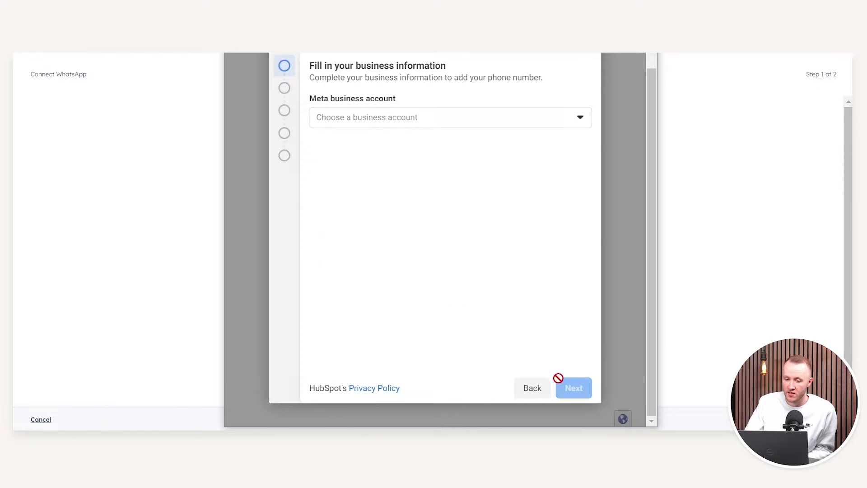
- Select Fuelius as the Meta business account and proceed with its existing business information
{"action": "left_click", "coordinate": [388, 127]}
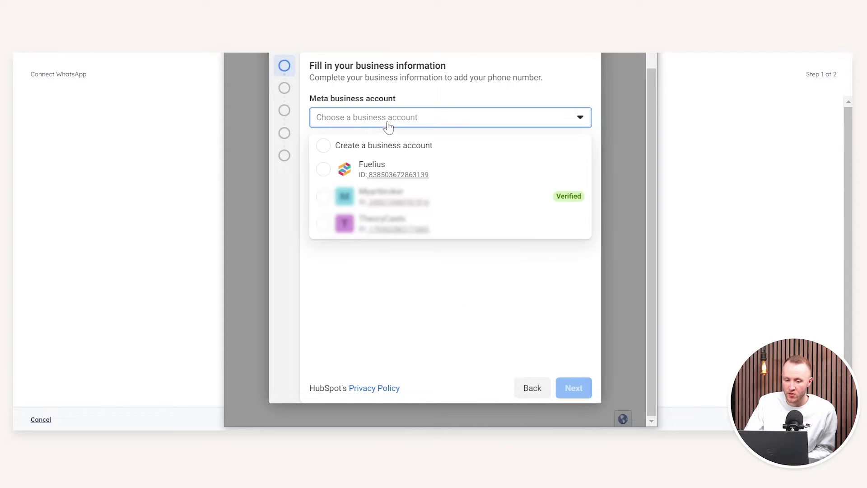
{"action": "left_click", "coordinate": [324, 173]}
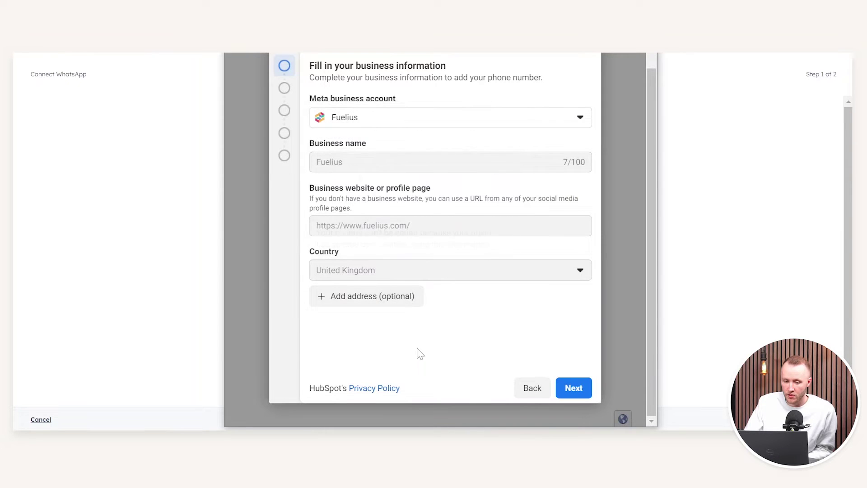
{"action": "left_click", "coordinate": [571, 390]}
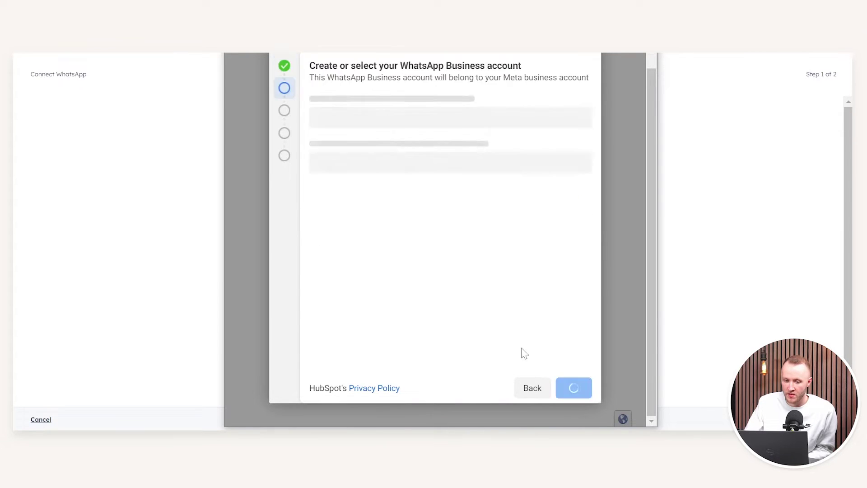
{"action": "left_click", "coordinate": [381, 118]}
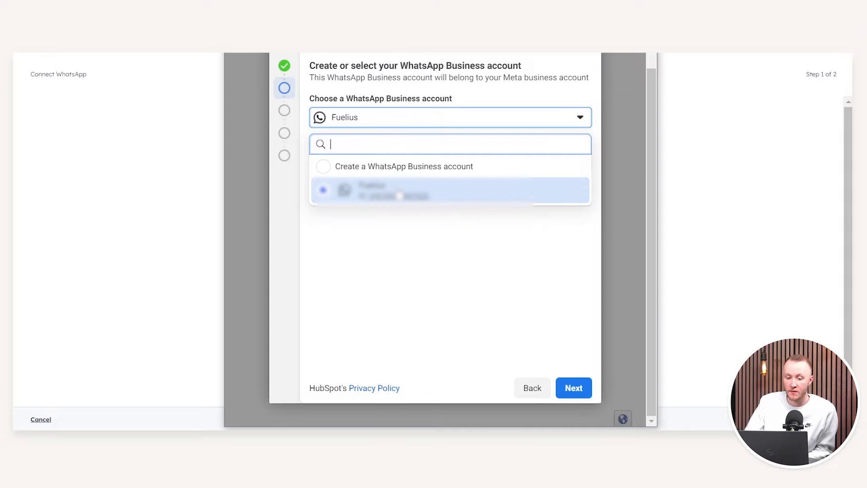
{"action": "left_click", "coordinate": [322, 168]}
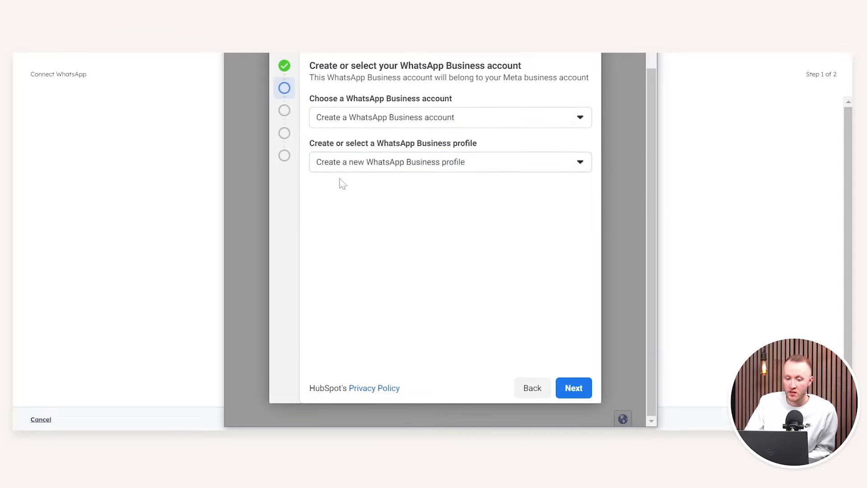
{"action": "left_click", "coordinate": [372, 124]}
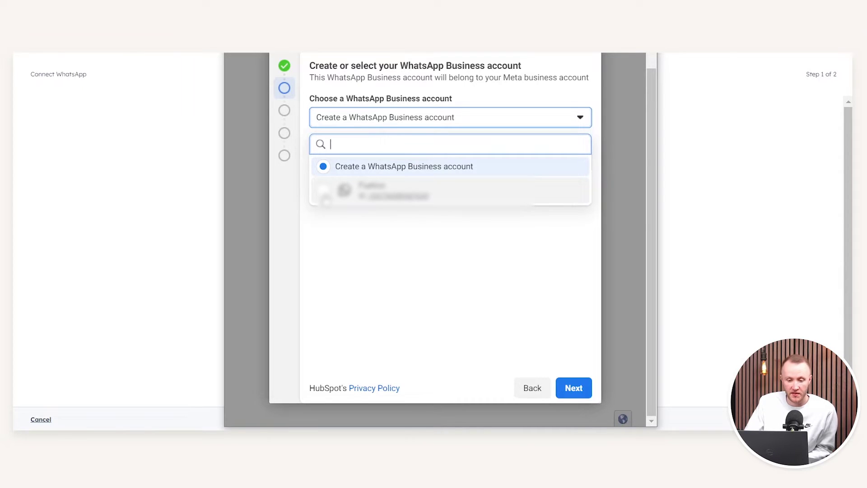
{"action": "left_click", "coordinate": [361, 190]}
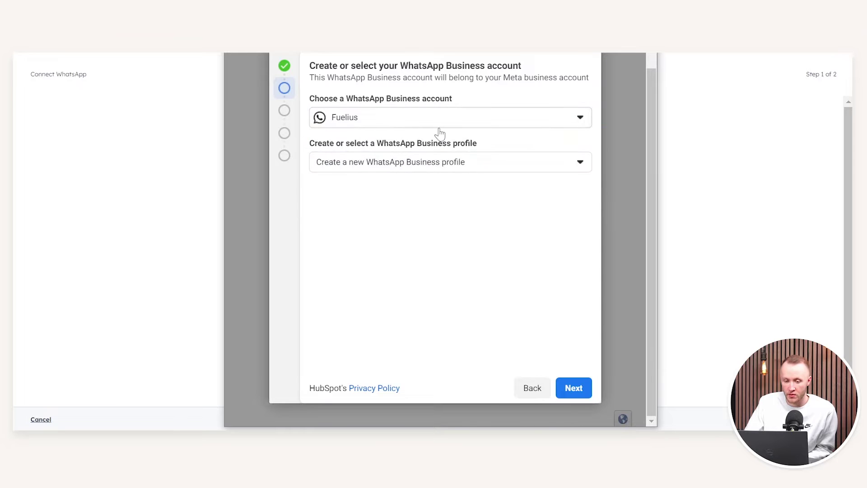
{"action": "left_click", "coordinate": [372, 163]}
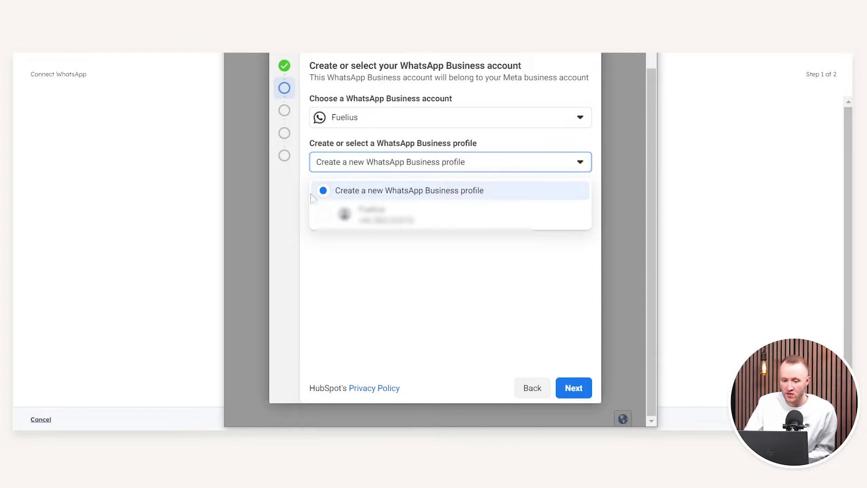
{"action": "left_click", "coordinate": [354, 119]}
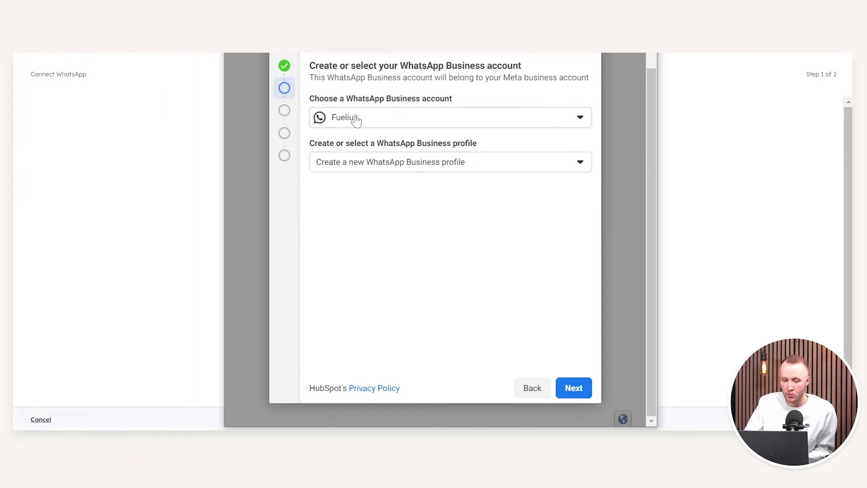
{"action": "left_click", "coordinate": [354, 119]}
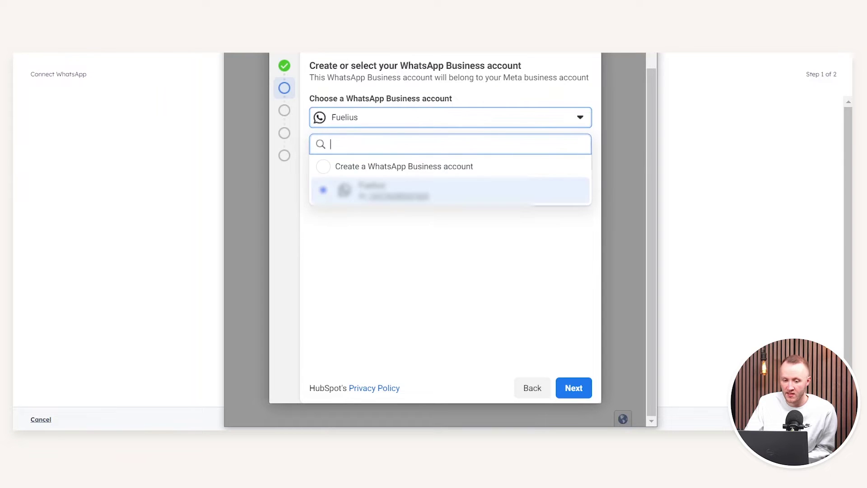
{"action": "left_click", "coordinate": [374, 127]}
- Select the existing Fuelius WhatsApp Business profile and proceed to its profile details
{"action": "left_click", "coordinate": [347, 164]}
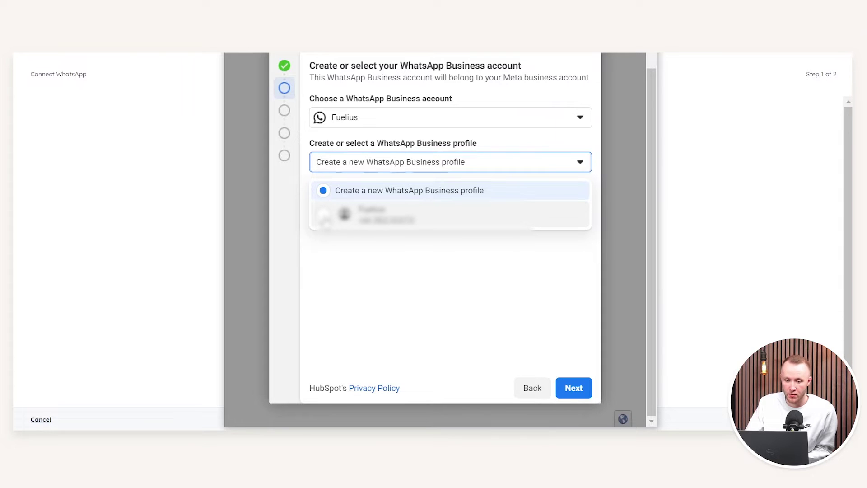
{"action": "left_click", "coordinate": [356, 215]}
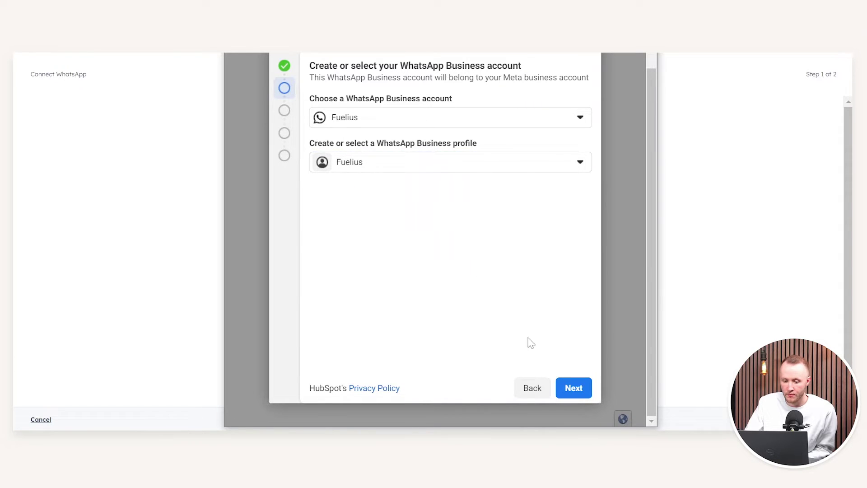
{"action": "left_click", "coordinate": [573, 389]}
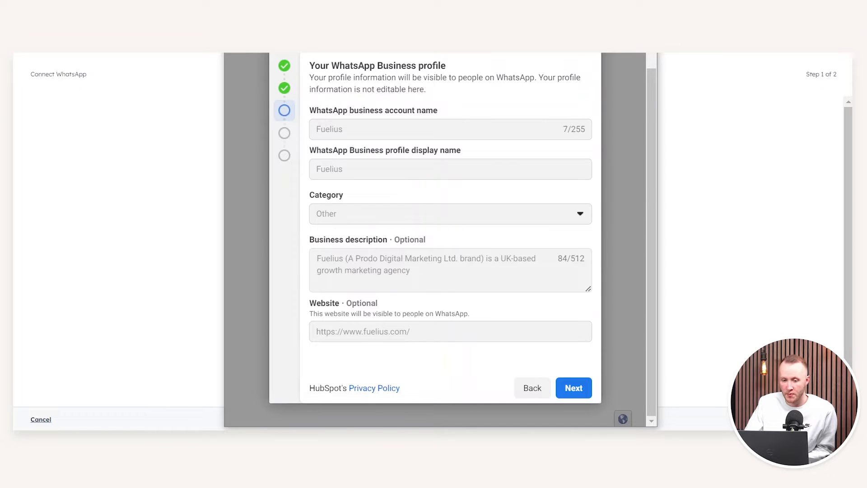
- Accept the WhatsApp Business profile details and request the number's verification code by text message
{"action": "left_click", "coordinate": [573, 390]}
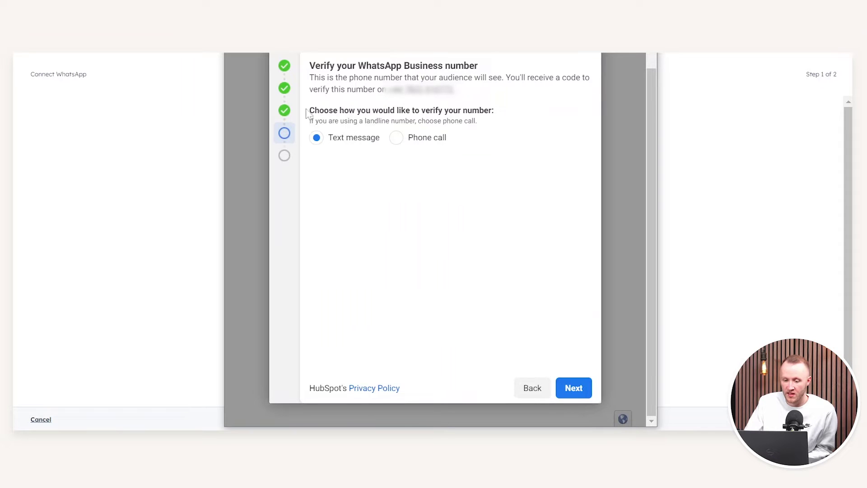
{"action": "left_click", "coordinate": [573, 388]}
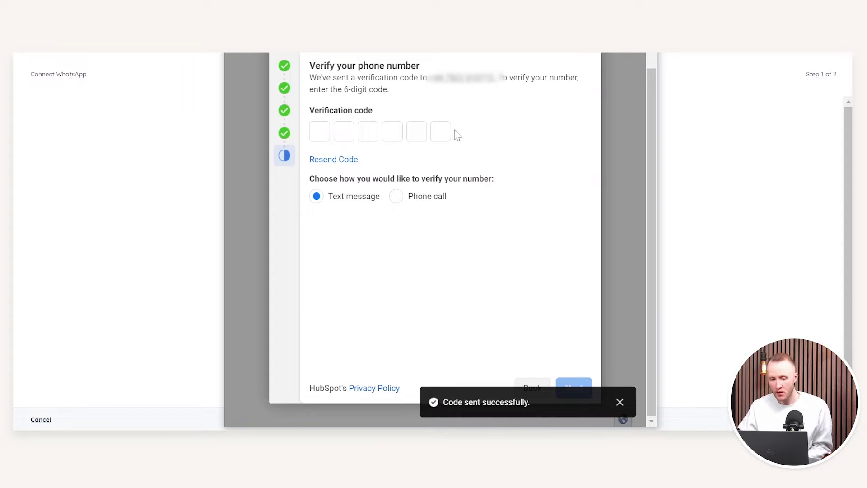
{"action": "mouse_move", "coordinate": [464, 90]}
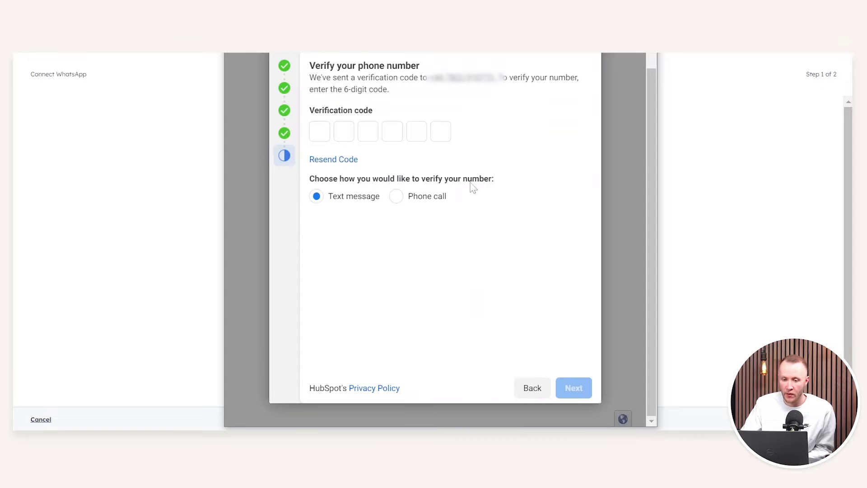
- Leave the Meta verification window and cancel the WhatsApp connection to return to the inbox channels
{"action": "scroll", "coordinate": [473, 183], "scroll_direction": "up", "scroll_amount": 1}
{"action": "scroll", "coordinate": [485, 184], "scroll_direction": "down", "scroll_amount": 1}
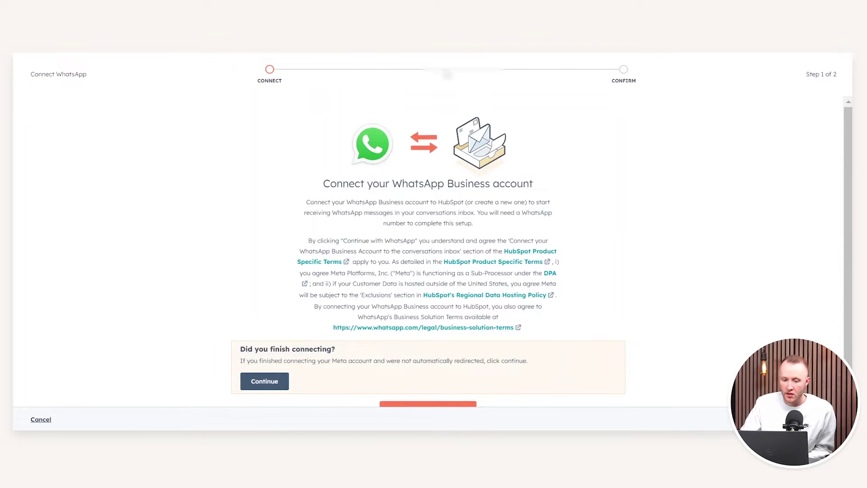
{"action": "scroll", "coordinate": [351, 200], "scroll_direction": "down", "scroll_amount": 1}
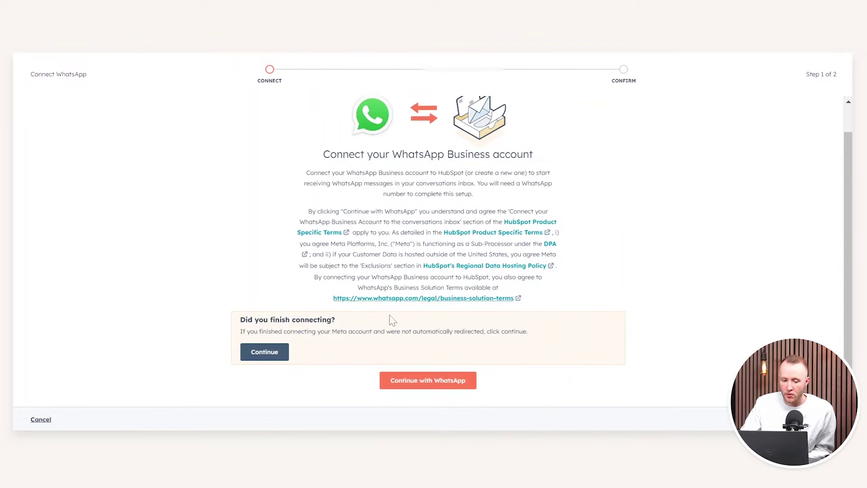
{"action": "left_click", "coordinate": [42, 420]}
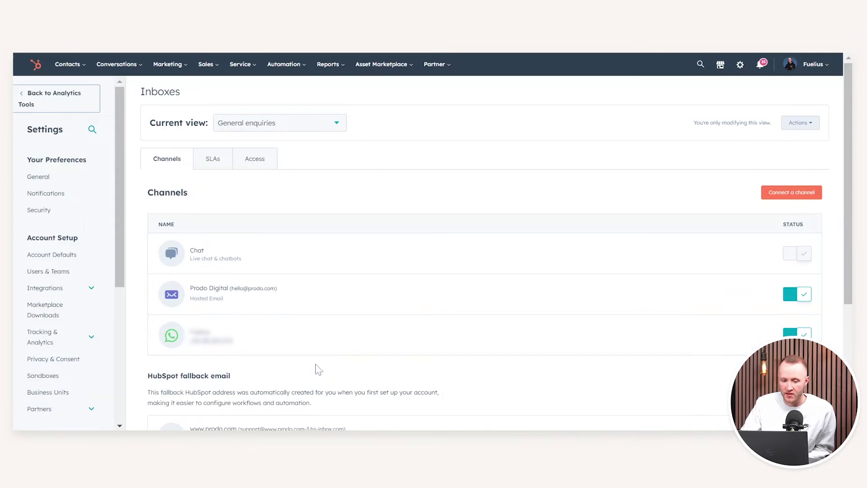
- Review the connected email and WhatsApp channels listed for the General enquiries inbox
{"action": "left_click_drag", "start_coordinate": [195, 333], "coordinate": [211, 332]}
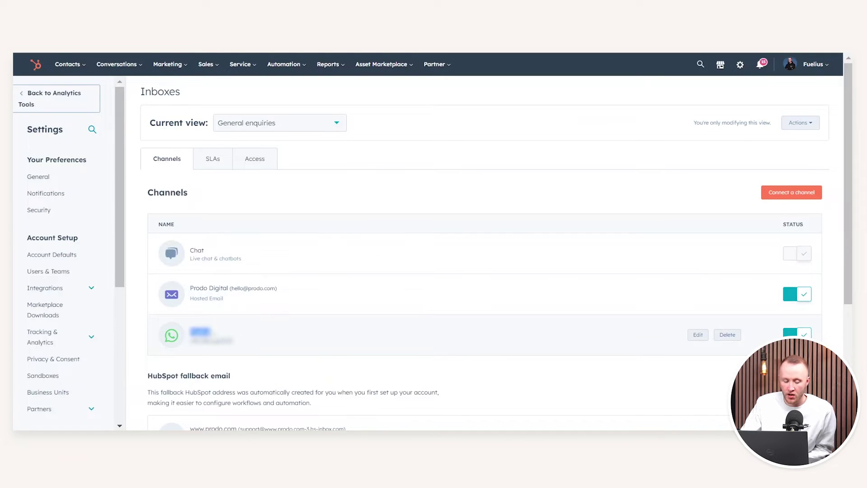
{"action": "left_click", "coordinate": [198, 332]}
{"action": "left_click_drag", "start_coordinate": [165, 193], "coordinate": [175, 193]}
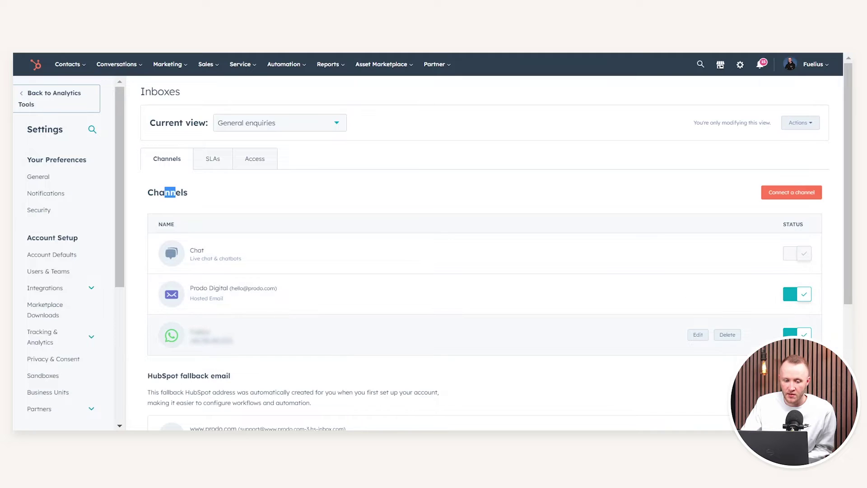
{"action": "left_click_drag", "start_coordinate": [196, 332], "coordinate": [209, 333]}
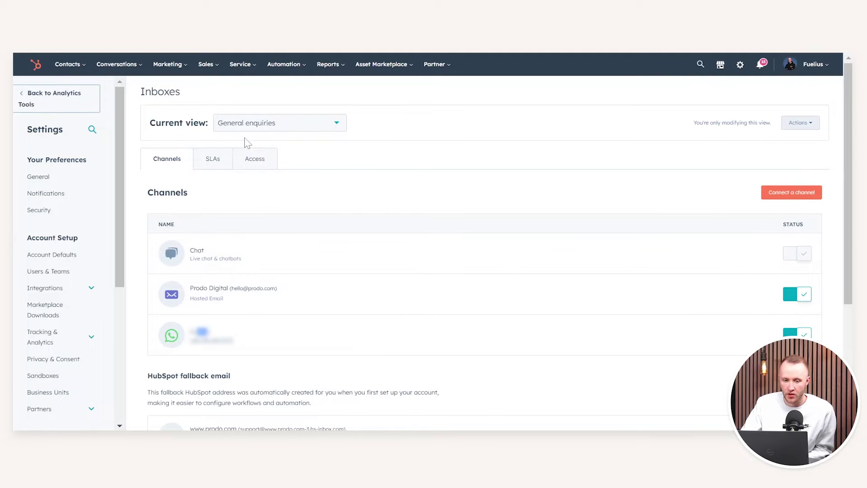
{"action": "left_click", "coordinate": [219, 312]}
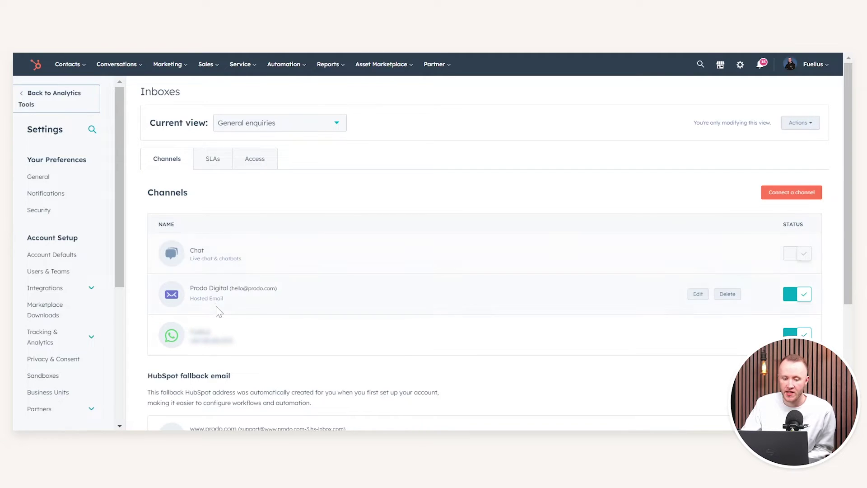
{"action": "left_click_drag", "start_coordinate": [196, 287], "coordinate": [208, 288]}
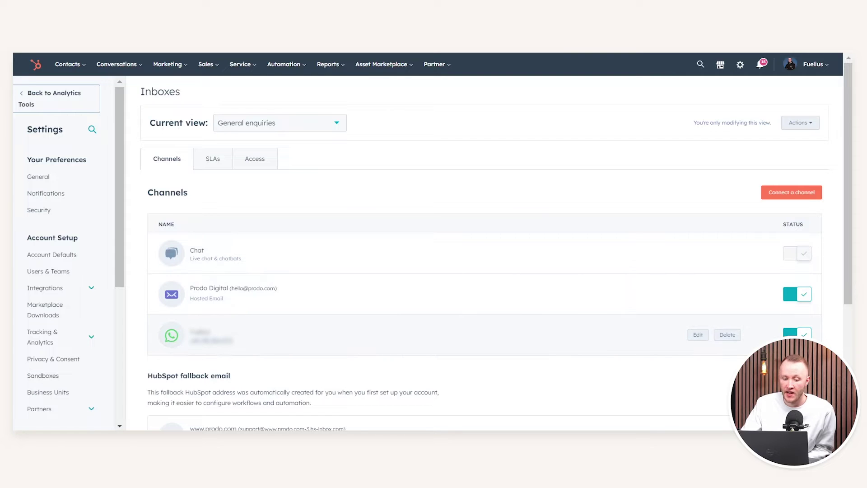
{"action": "scroll", "coordinate": [216, 340], "scroll_direction": "down", "scroll_amount": 3}
{"action": "scroll", "coordinate": [213, 333], "scroll_direction": "up", "scroll_amount": 3}
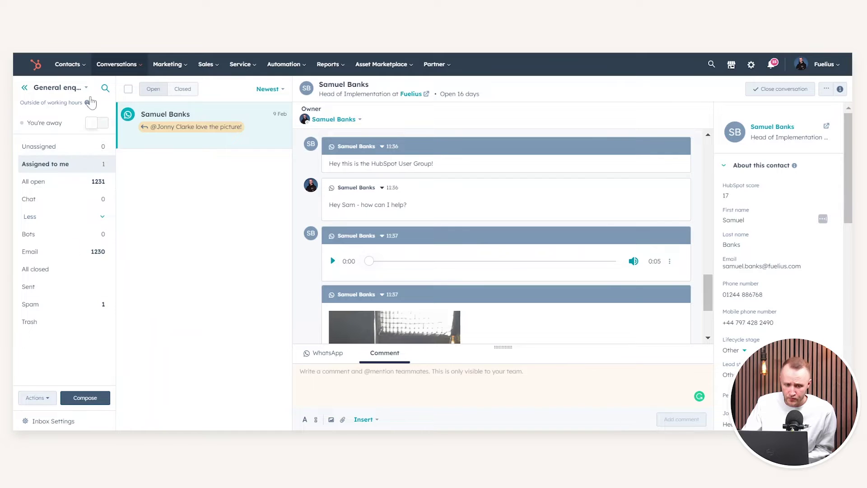
- Review the WhatsApp conversation's messages in the General enquiries inbox and switch the composer from comment to WhatsApp reply
{"action": "left_click", "coordinate": [73, 89]}
{"action": "left_click", "coordinate": [73, 89]}
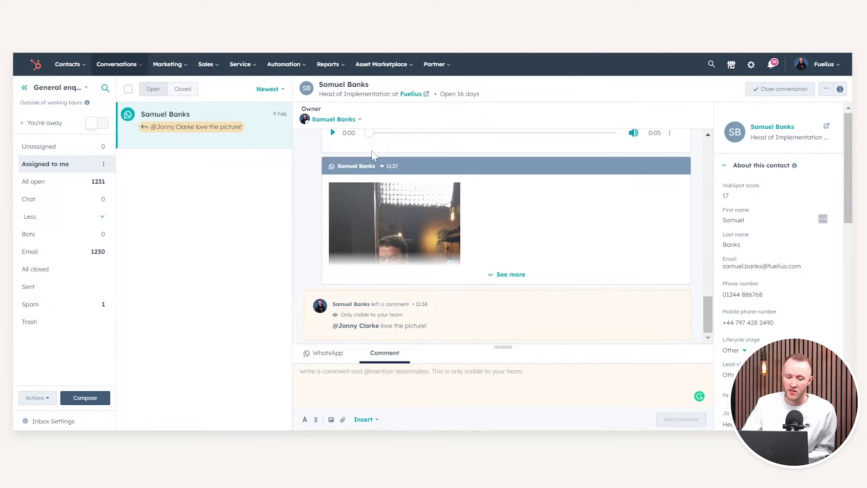
{"action": "scroll", "coordinate": [347, 219], "scroll_direction": "up", "scroll_amount": 10}
{"action": "scroll", "coordinate": [347, 219], "scroll_direction": "down", "scroll_amount": 10}
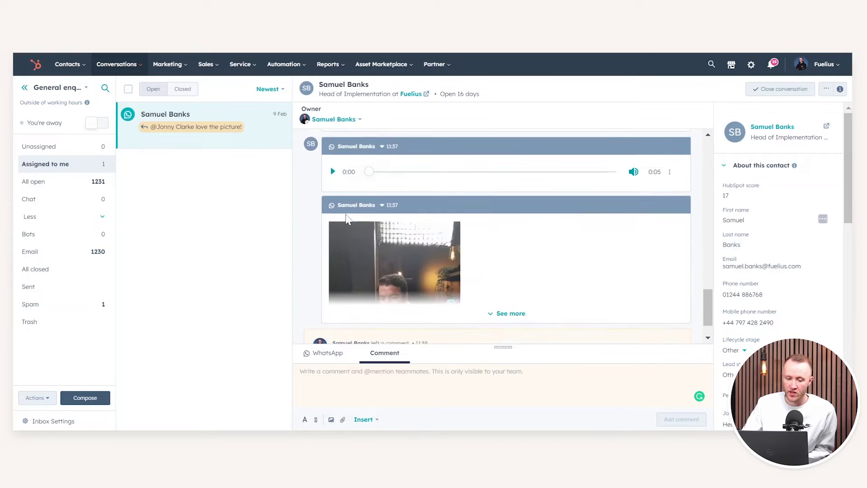
{"action": "left_click", "coordinate": [332, 359]}
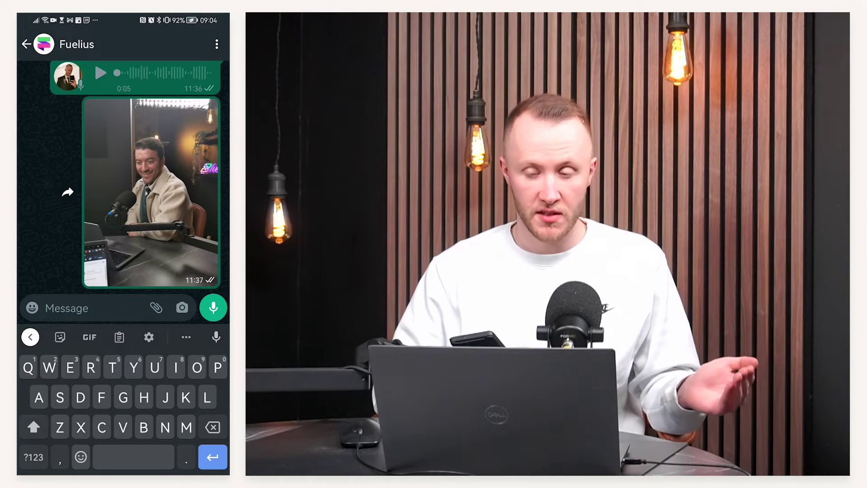
- Switch to WhatsApp on the phone and send Fuelius a greeting with the sender's first name and "recording a HubFuel can you help?"
{"action": "type", "text": "Hey"}
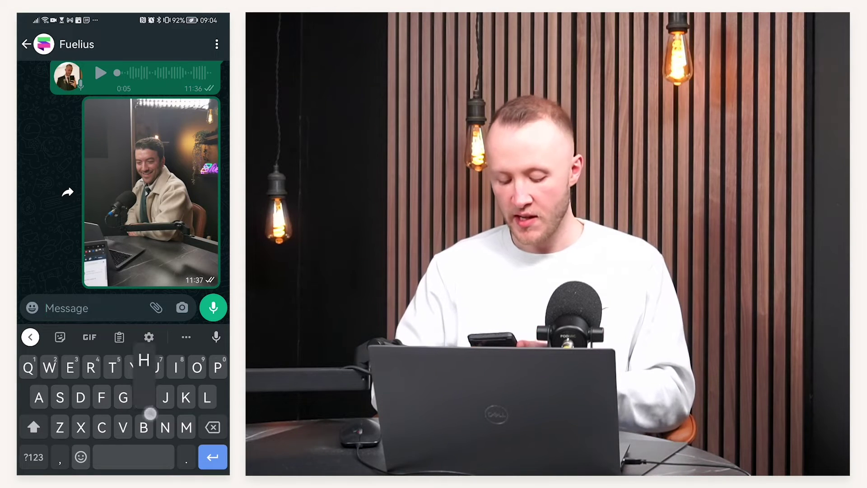
{"action": "type", "text": " it's Sam"}
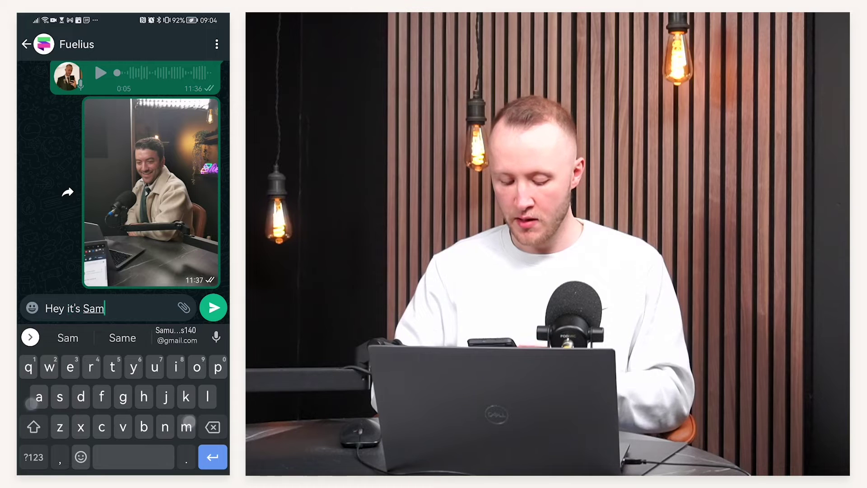
{"action": "type", "text": " recording a Hu"}
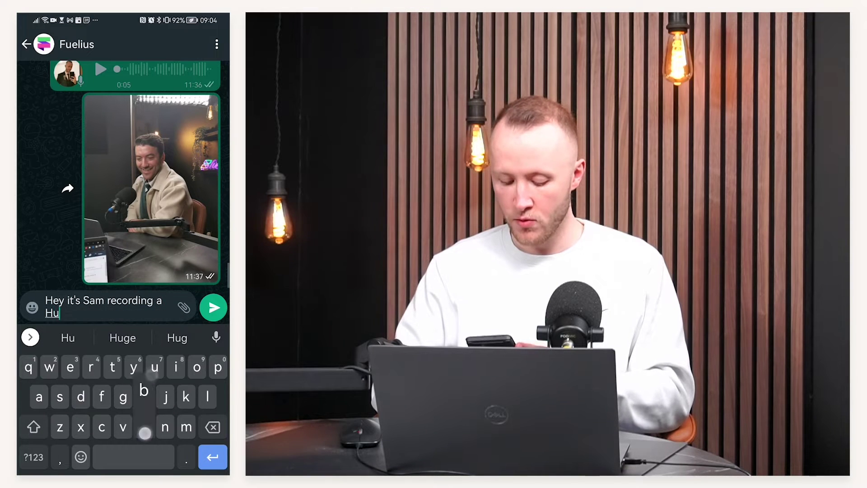
{"action": "type", "text": "bfuel can you "}
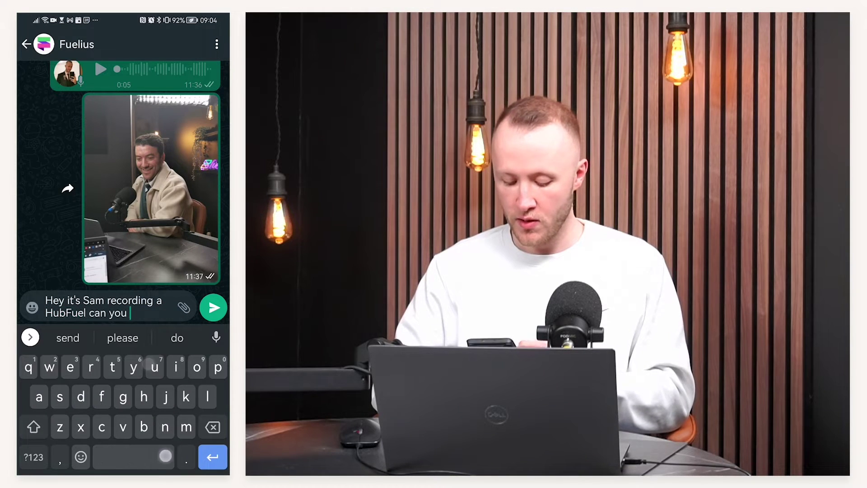
{"action": "type", "text": "help?"}
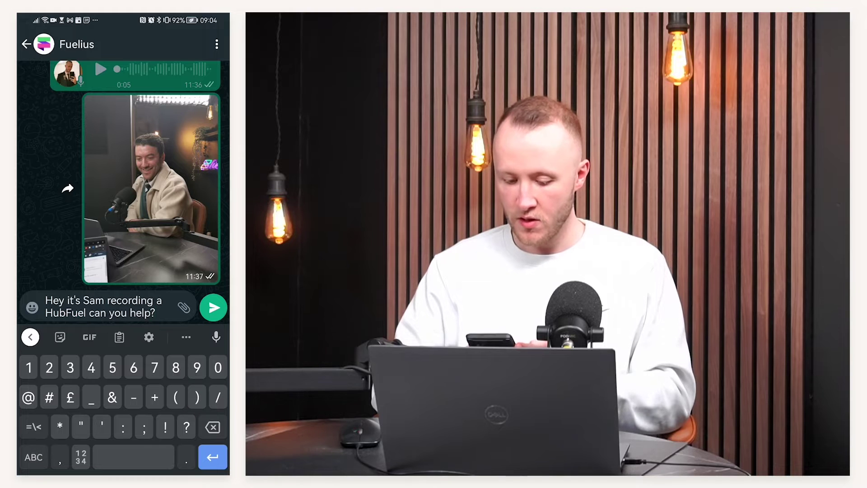
{"action": "left_click", "coordinate": [213, 307]}
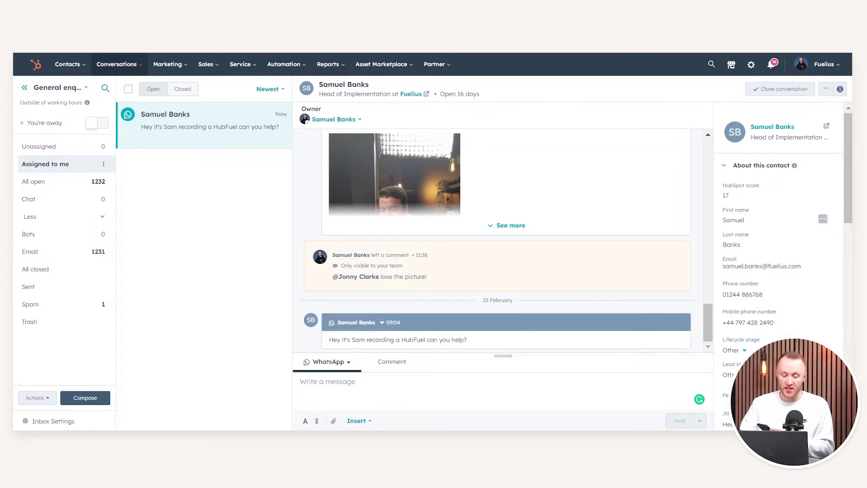
- Switch back to the HubSpot inbox, view the conversation's owner assignment options, and reply over WhatsApp with "Hey how can we help?"
{"action": "left_click", "coordinate": [319, 119]}
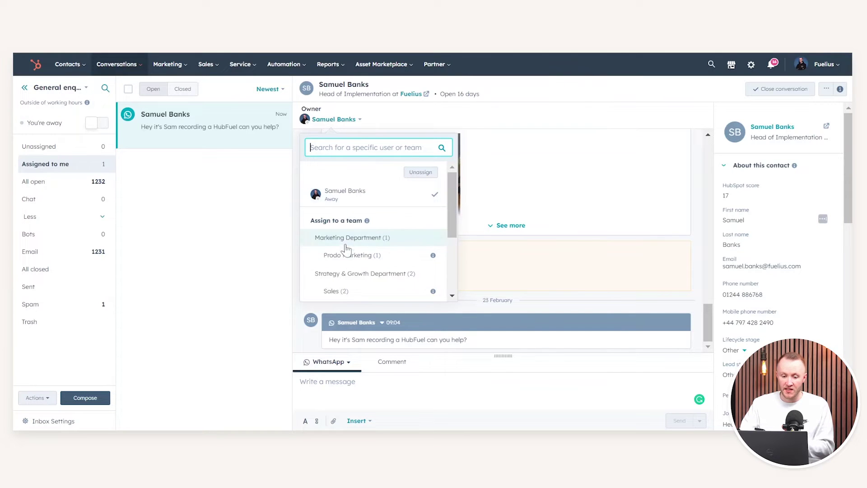
{"action": "left_click", "coordinate": [515, 133]}
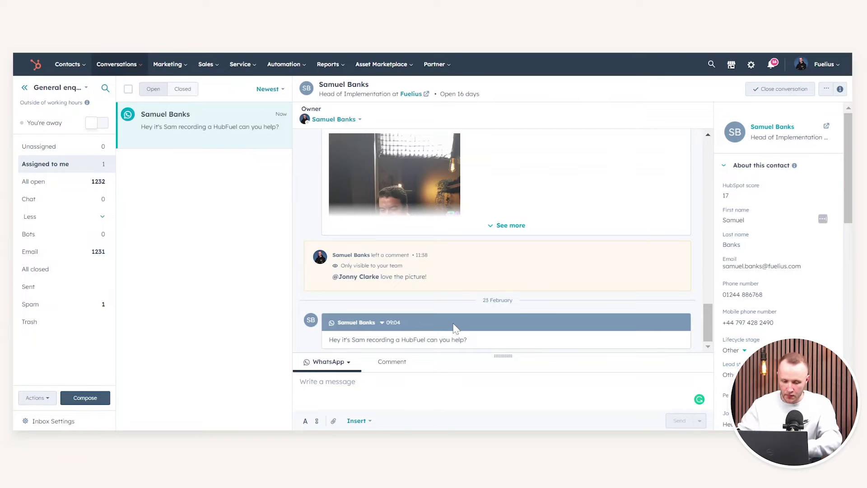
{"action": "type", "text": "Hey"}
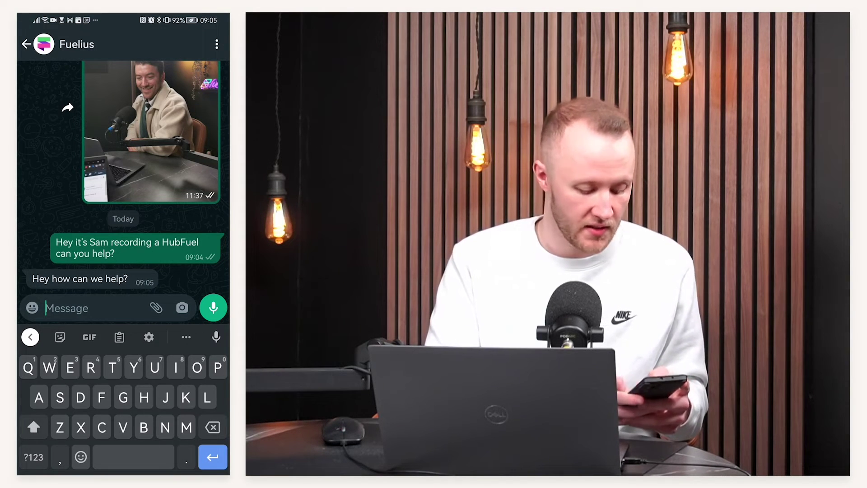
- Switch to WhatsApp on the phone and answer Fuelius with "Yes I am just demonstrating how the integration works! It's great!"
{"action": "type", "text": "Ye"}
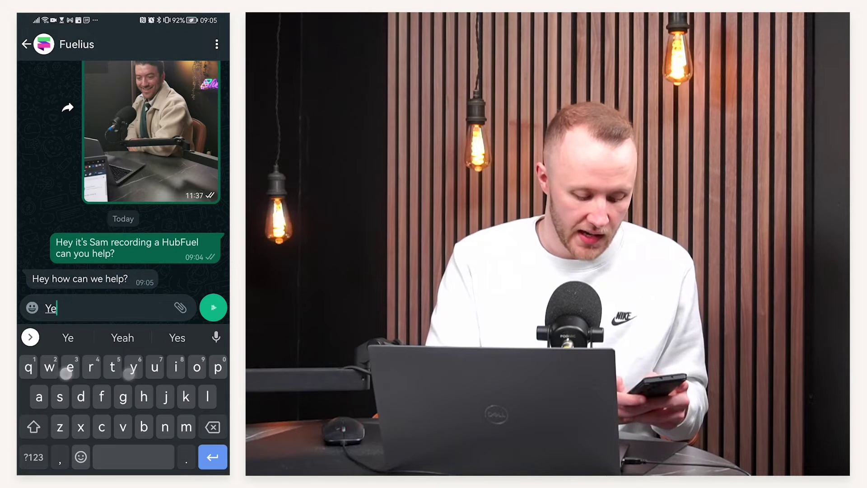
{"action": "type", "text": "s I am j"}
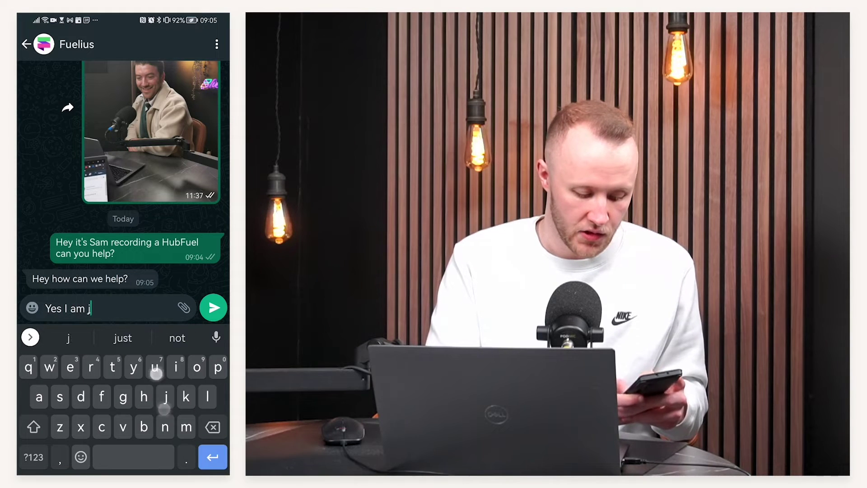
{"action": "type", "text": "ust demonstrating how t"}
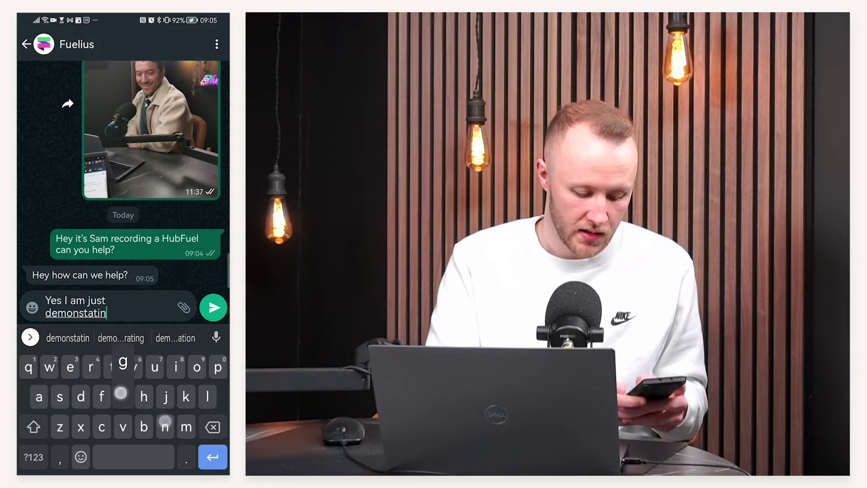
{"action": "type", "text": "he integr"}
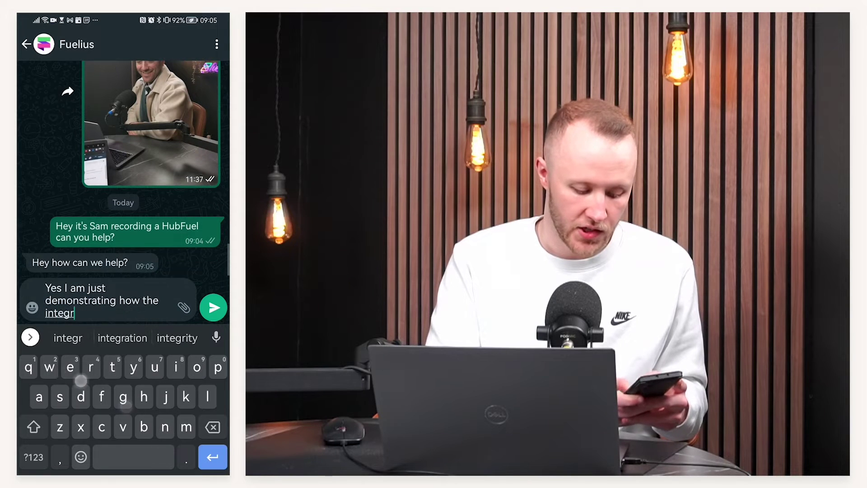
{"action": "type", "text": "ation works"}
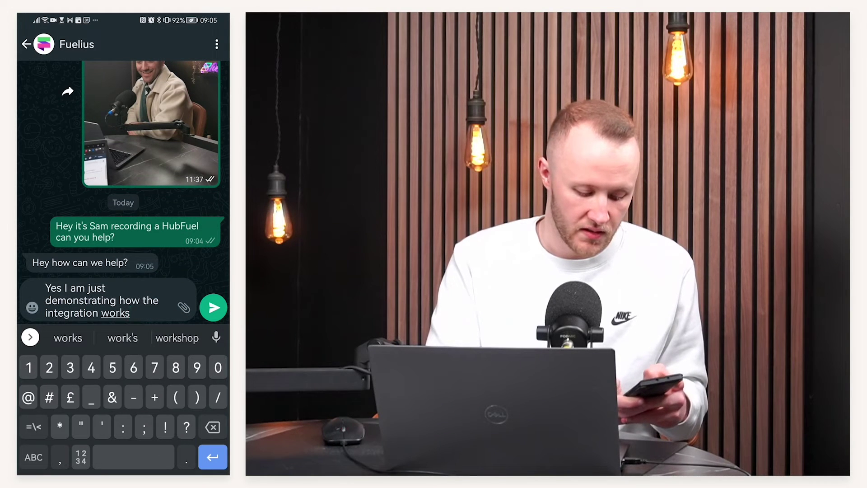
{"action": "type", "text": "! It's great!"}
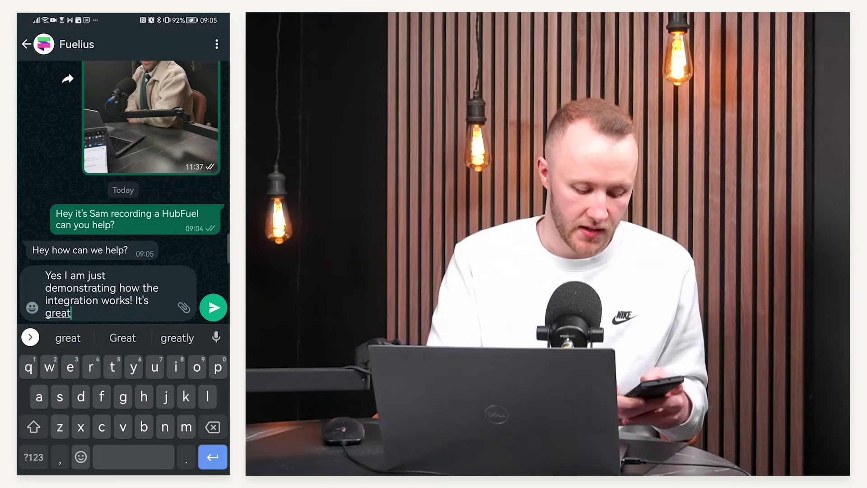
{"action": "left_click", "coordinate": [214, 308]}
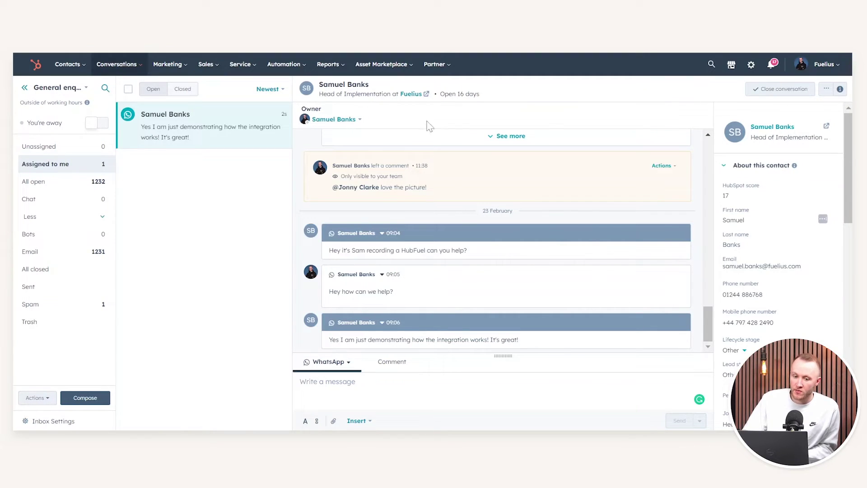
- Switch back to the HubSpot inbox and add a team-only comment with the contact's first name followed by "is a great guy"
{"action": "left_click", "coordinate": [392, 362]}
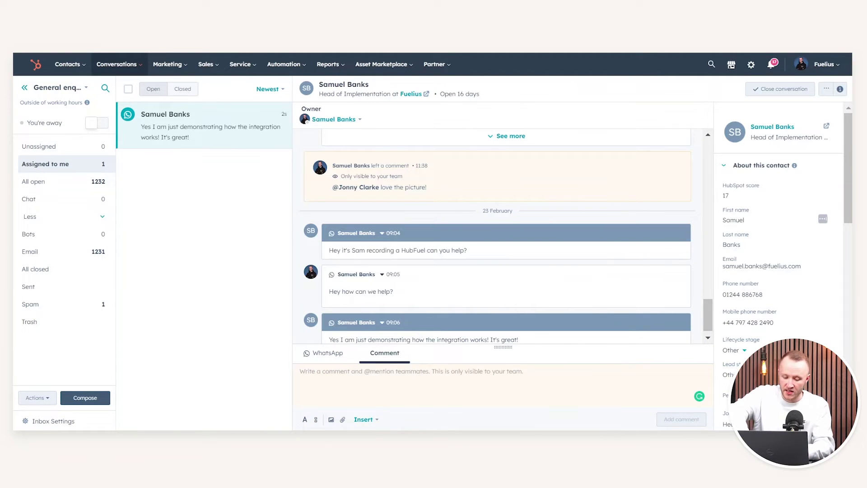
{"action": "type", "text": "Sam is a great guy @a"}
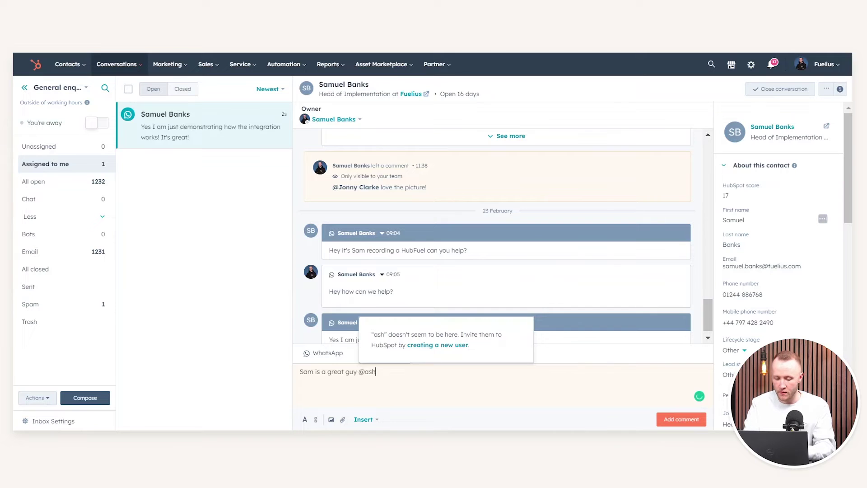
{"action": "key", "text": "BackSpace"}
{"action": "type", "text": "Huw"}
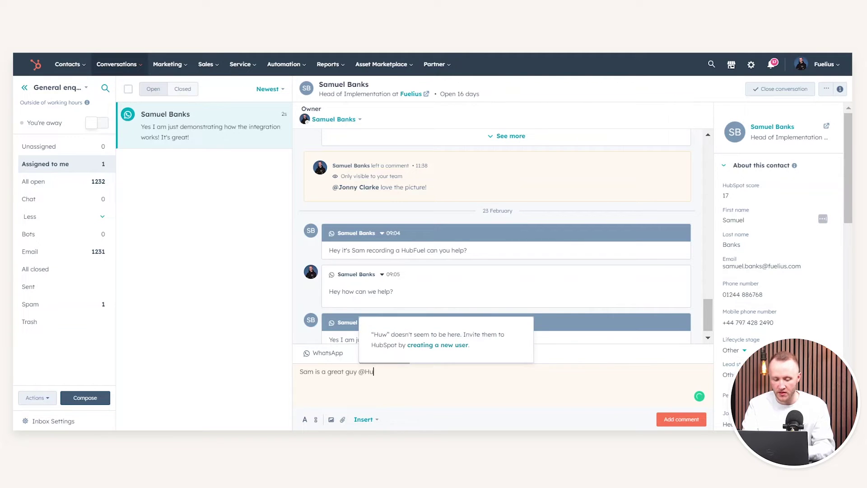
{"action": "key", "text": "BackSpace"}
{"action": "key", "text": "BackSpace"}
{"action": "key", "text": "BackSpace"}
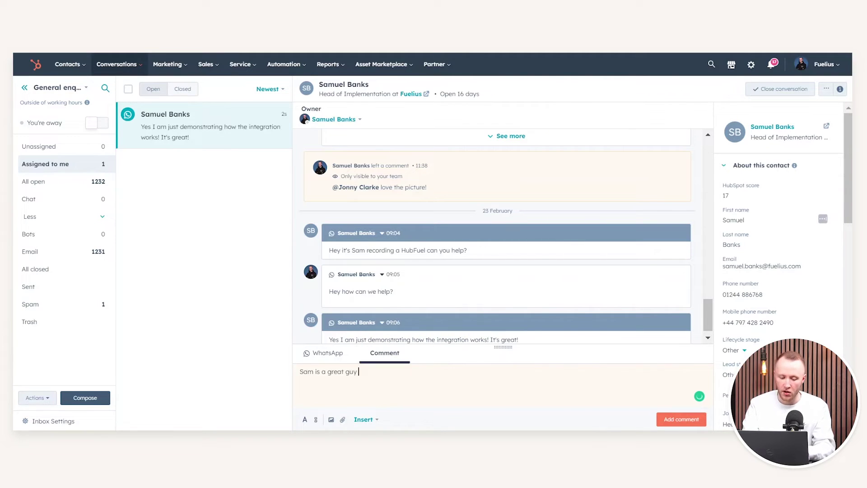
{"action": "left_click", "coordinate": [684, 419]}
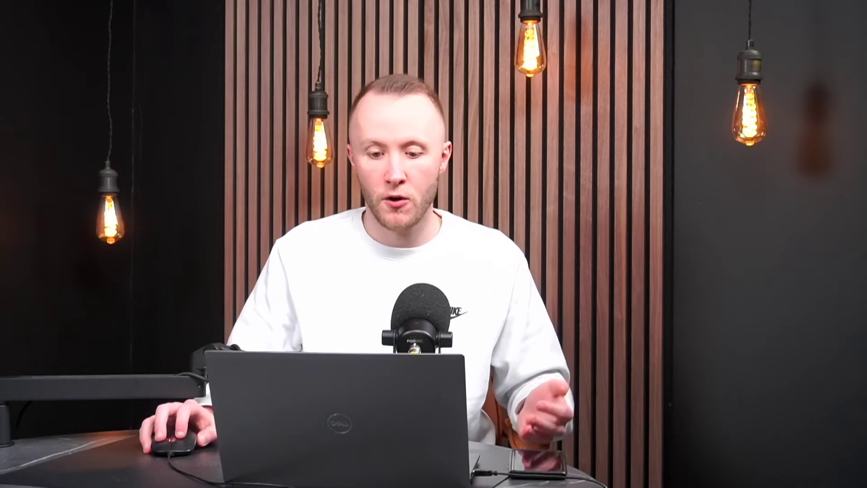